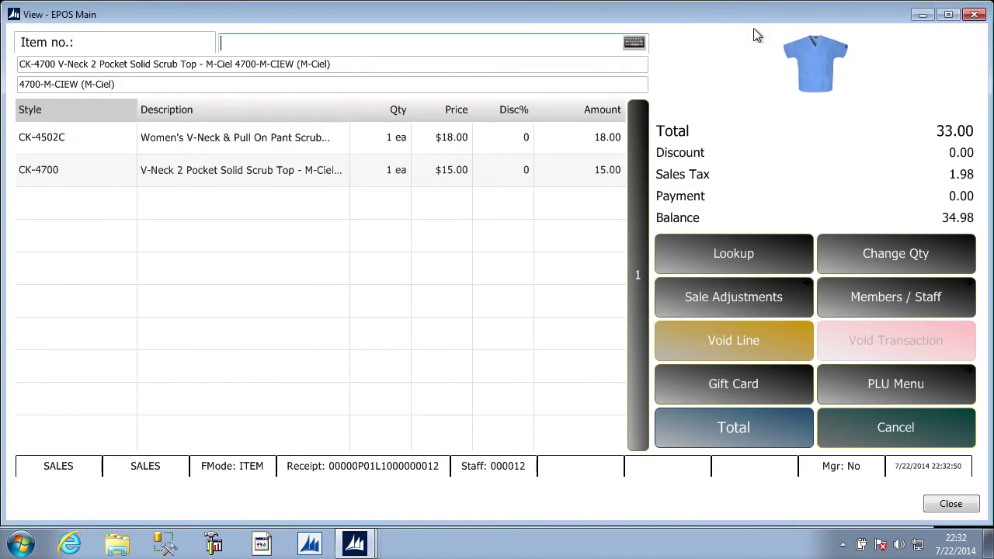
Apply a 10% line discount to the CK-4502C scrub set with the discount reason "Damage to fabric".
{"action": "left_click", "coordinate": [246, 144]}
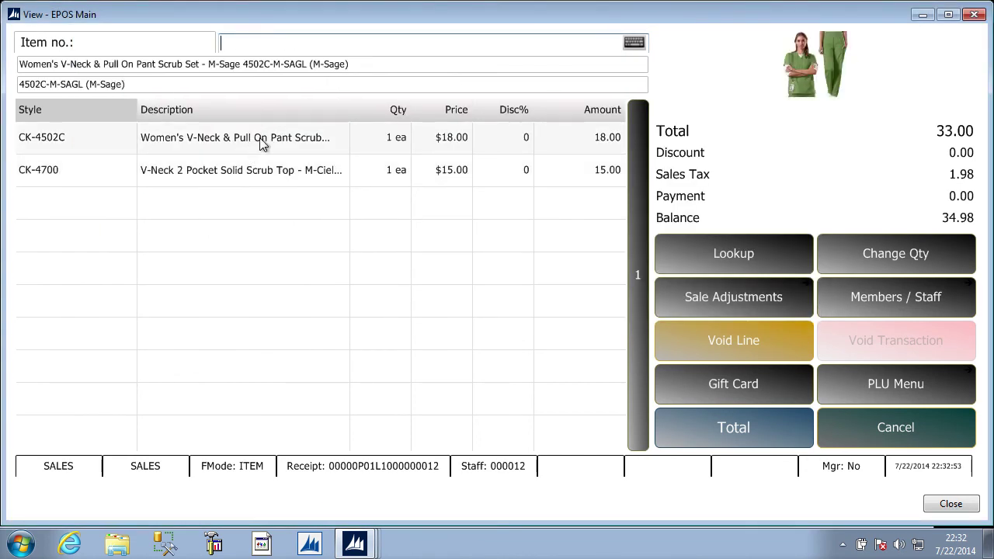
{"action": "left_click", "coordinate": [726, 299]}
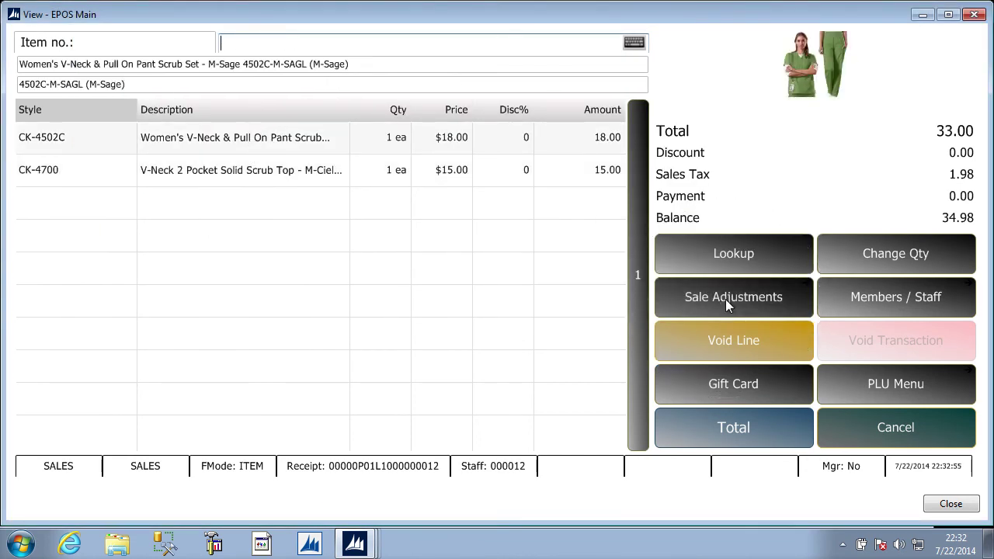
{"action": "left_click", "coordinate": [707, 301]}
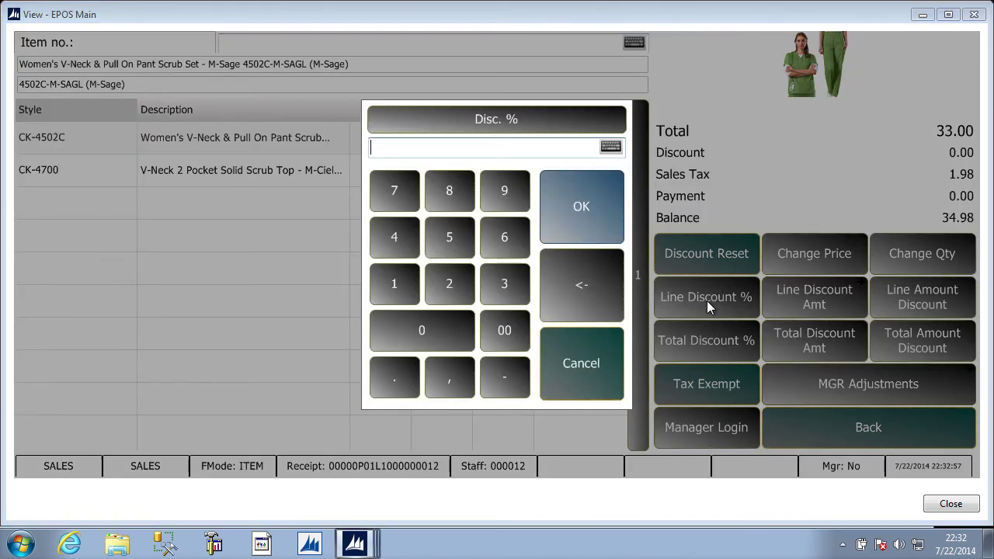
{"action": "type", "text": "10"}
{"action": "key", "text": "Return"}
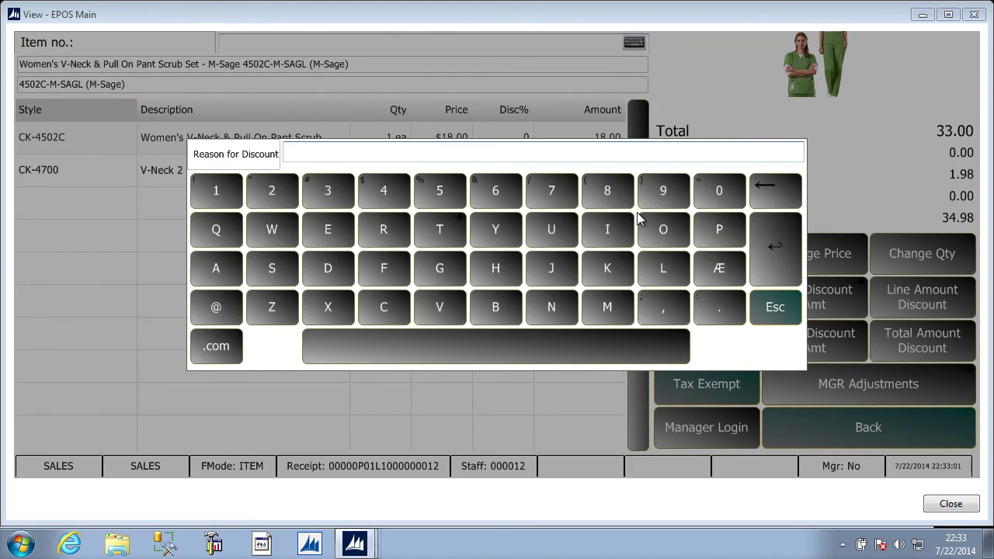
{"action": "type", "text": "Damage to fabric"}
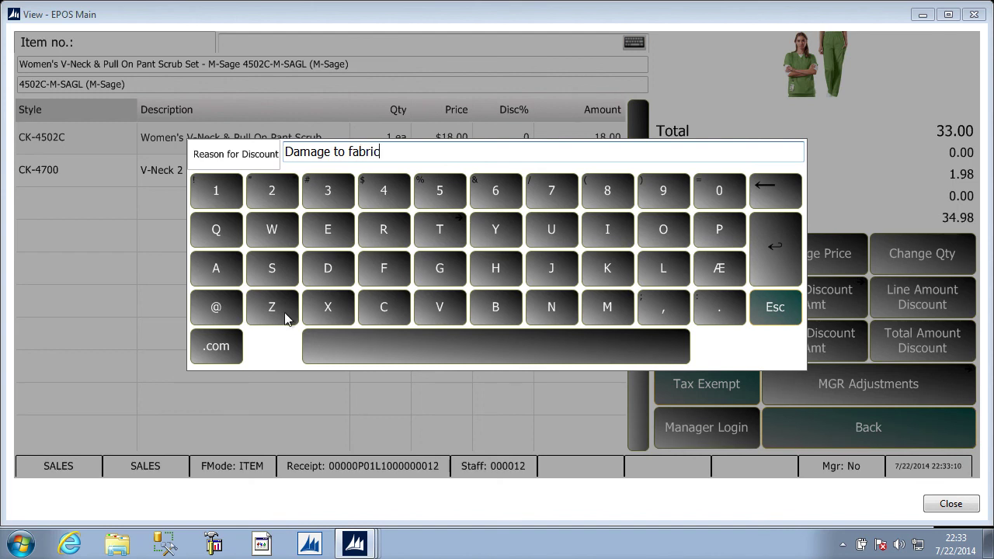
{"action": "key", "text": "Return"}
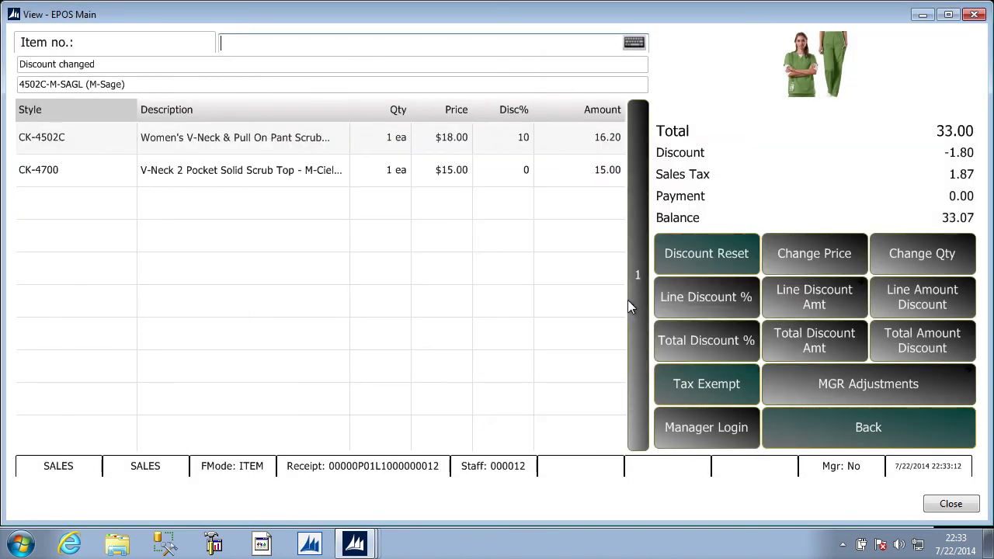
Total the sale and settle the full 33.07 balance in cash.
{"action": "left_click", "coordinate": [829, 424]}
{"action": "left_click", "coordinate": [733, 432]}
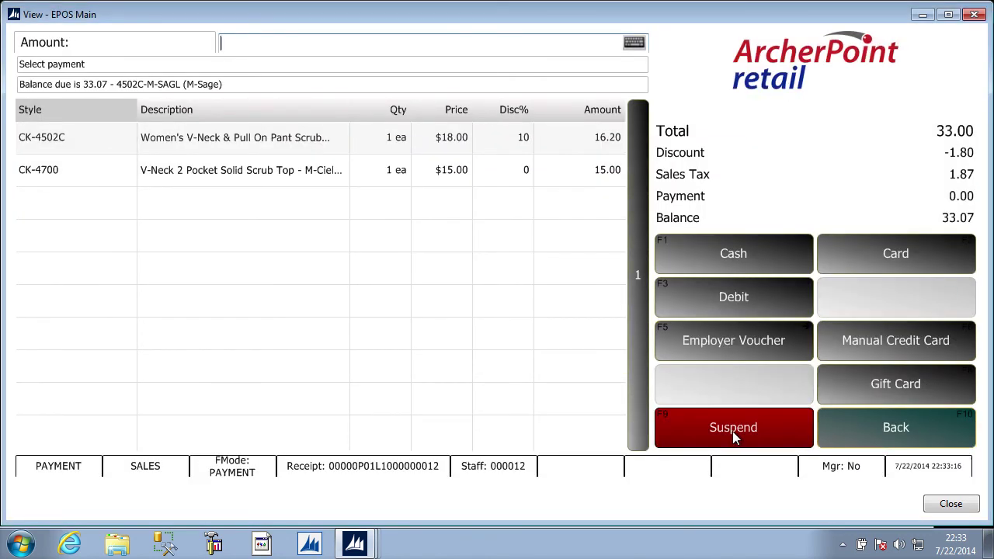
{"action": "left_click", "coordinate": [744, 250]}
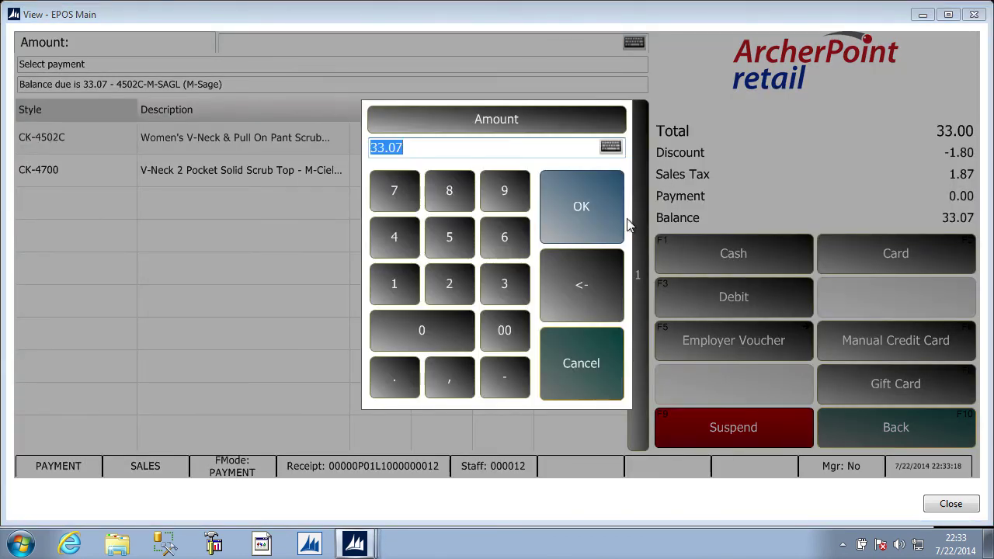
{"action": "left_click", "coordinate": [586, 208]}
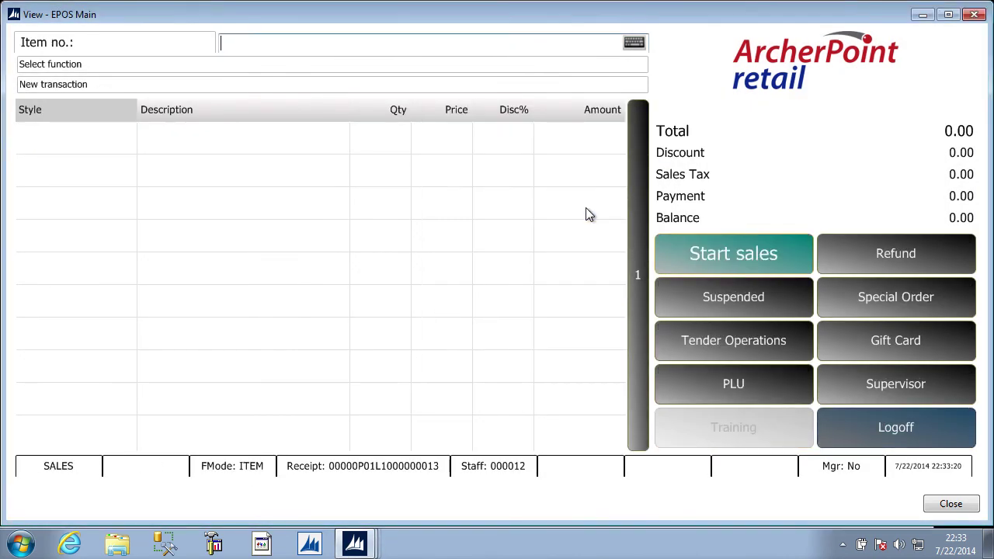
Switch to the Transaction Register, view the infocode entries of the newest sales transaction, and widen the infocode column.
{"action": "mouse_move", "coordinate": [359, 547]}
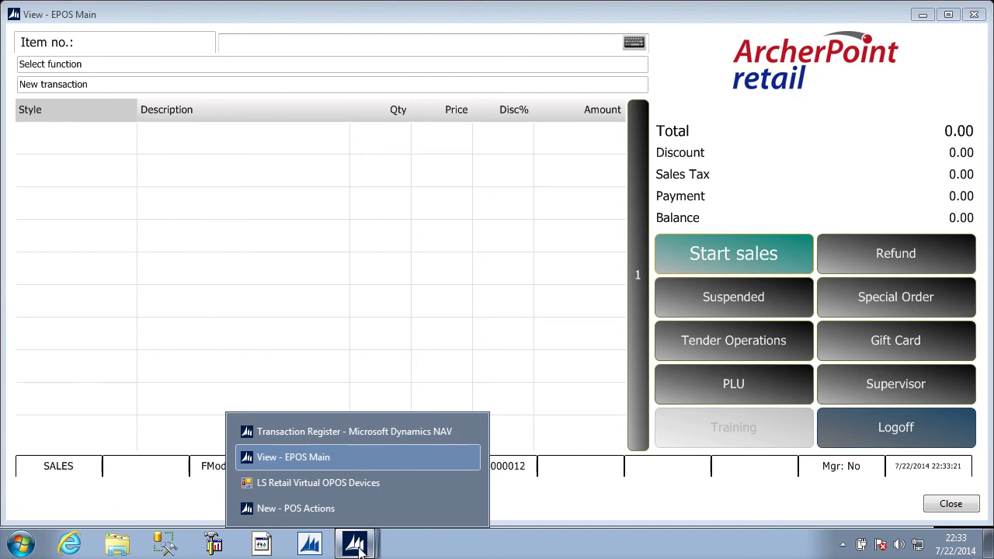
{"action": "left_click", "coordinate": [330, 431]}
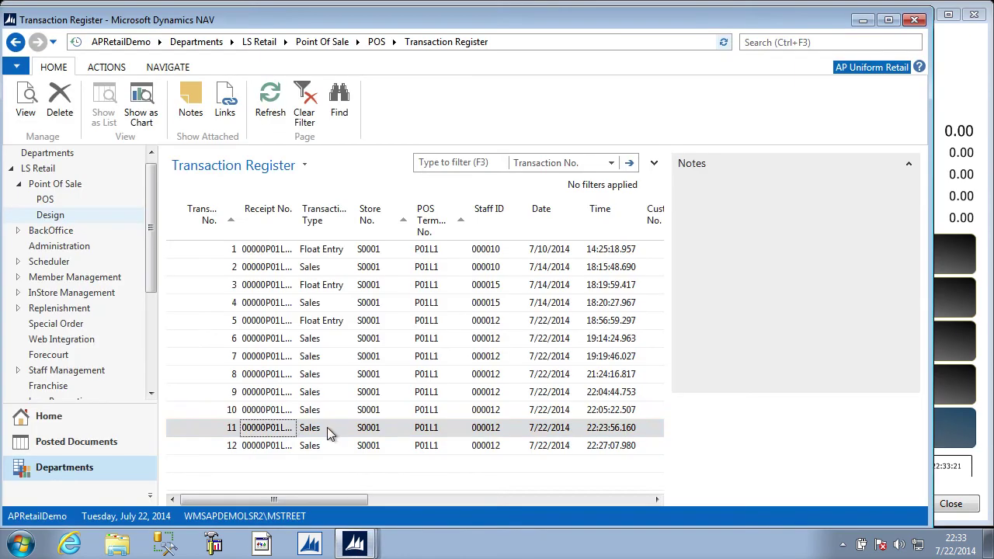
{"action": "left_click", "coordinate": [283, 449]}
{"action": "double_click", "coordinate": [282, 446]}
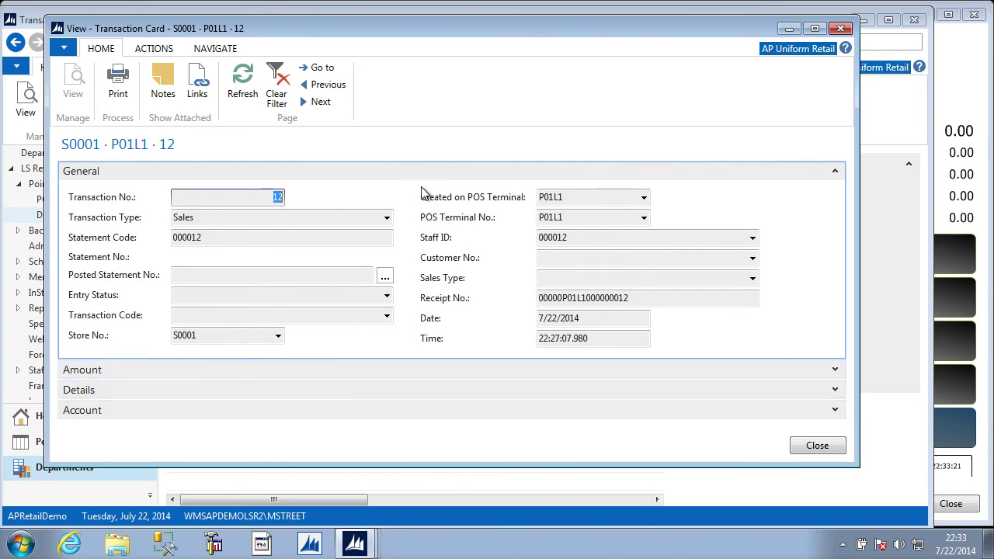
{"action": "left_click", "coordinate": [220, 49]}
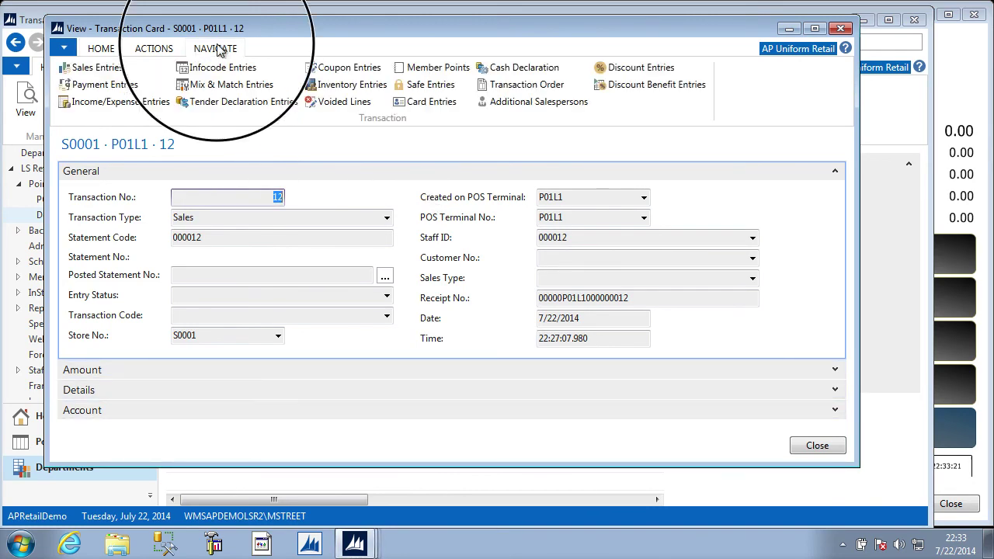
{"action": "left_click", "coordinate": [226, 68]}
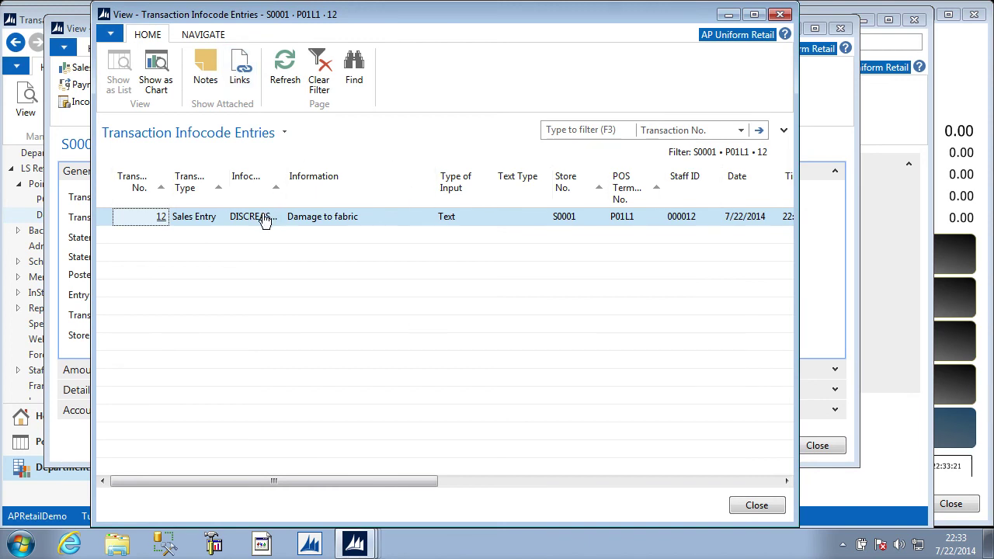
{"action": "left_click_drag", "start_coordinate": [285, 176], "coordinate": [317, 174]}
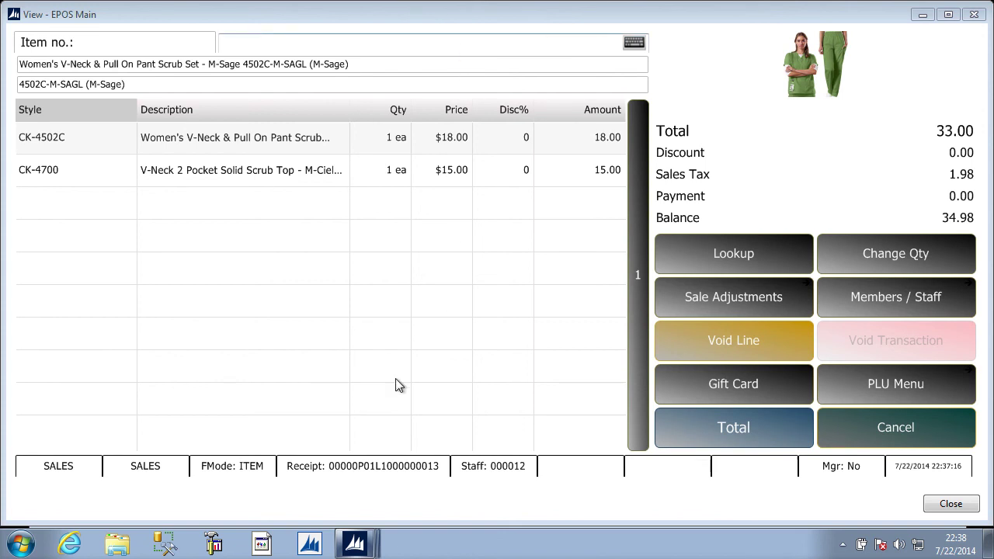
In the POS Actions window, set the Discount Line action's Action ID to DISREASONP and accept the change.
{"action": "left_click", "coordinate": [357, 542]}
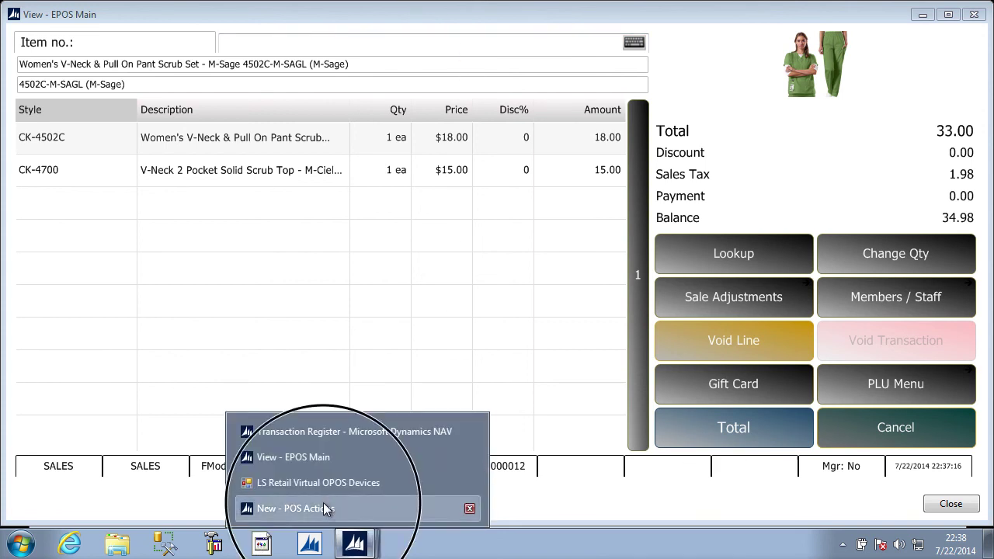
{"action": "left_click", "coordinate": [329, 508]}
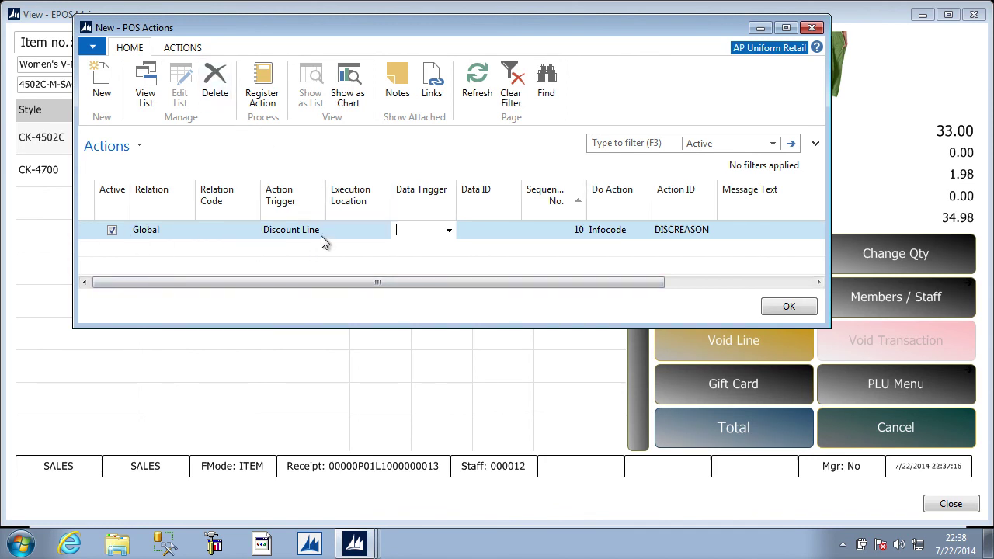
{"action": "left_click", "coordinate": [686, 233]}
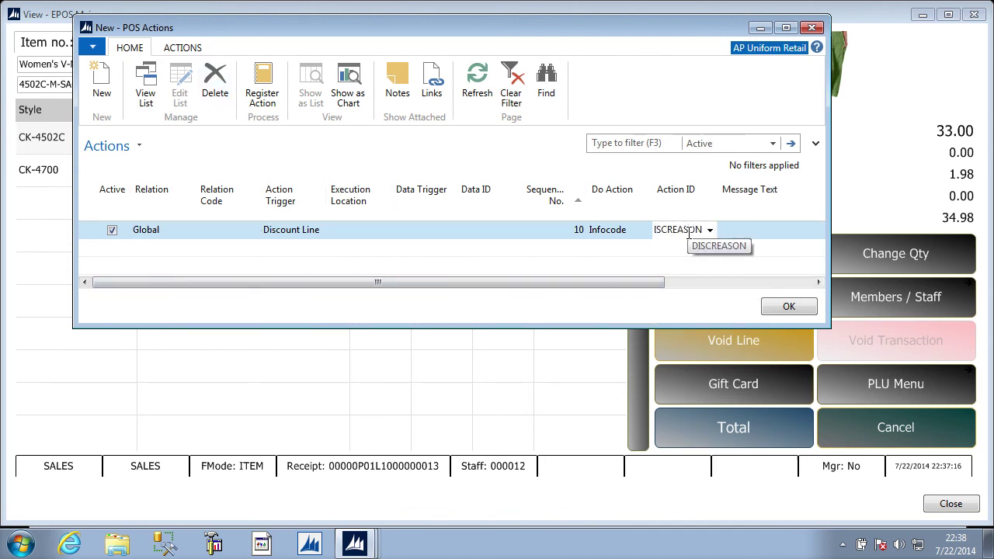
{"action": "left_click", "coordinate": [710, 230]}
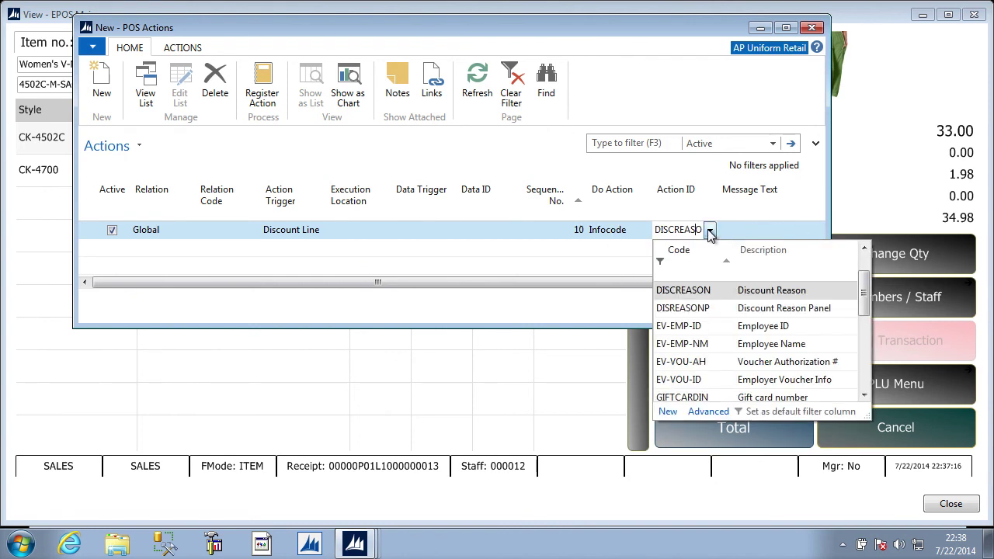
{"action": "left_click", "coordinate": [690, 309]}
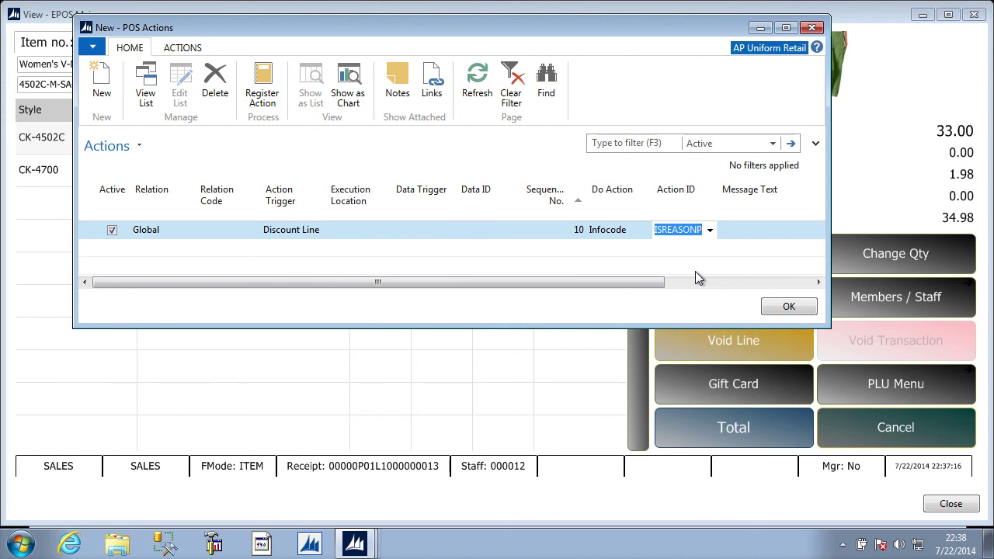
{"action": "left_click", "coordinate": [782, 307]}
Apply a 10% line discount to the CK-4502C scrub set, choosing Discount for Damaged Item as the reason.
{"action": "left_click", "coordinate": [315, 140]}
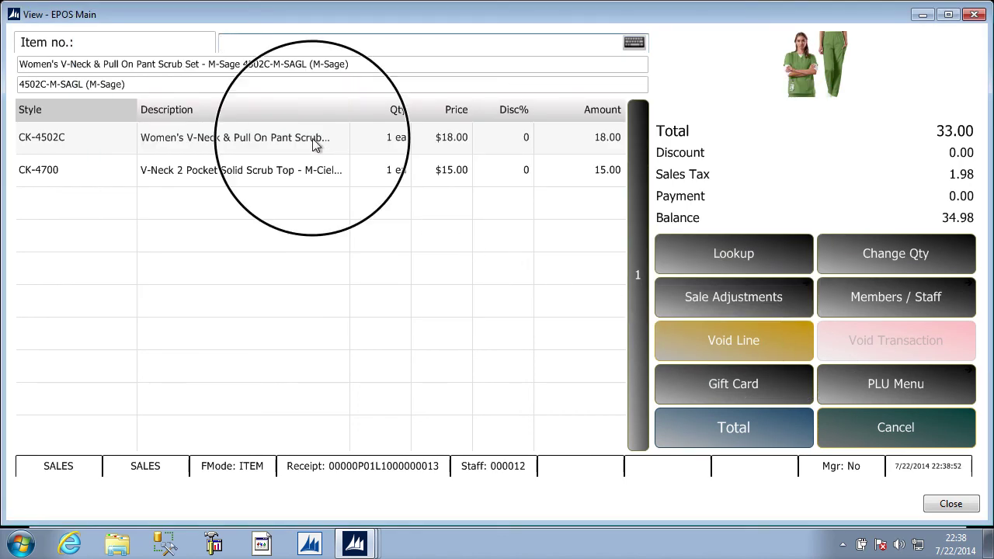
{"action": "left_click", "coordinate": [744, 306]}
{"action": "left_click", "coordinate": [693, 300]}
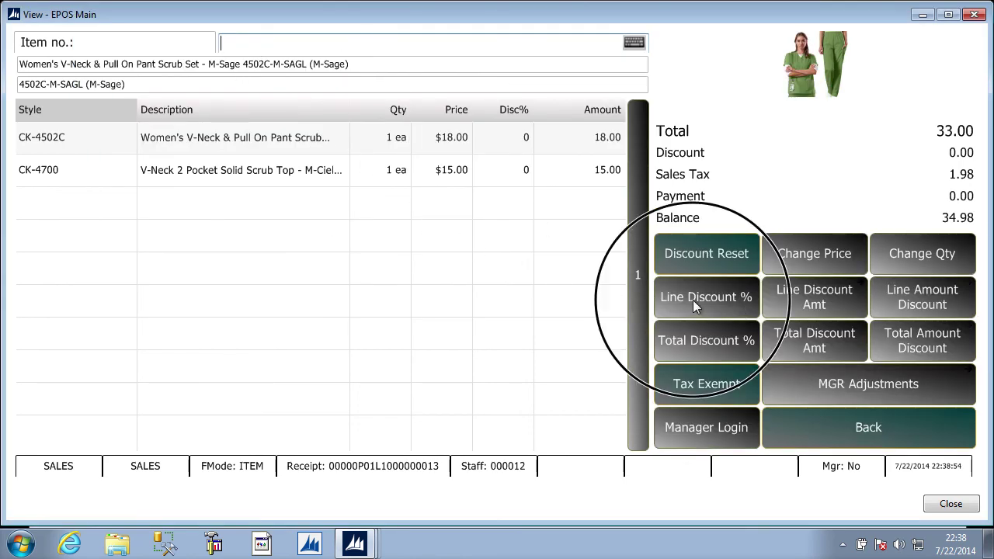
{"action": "type", "text": "10"}
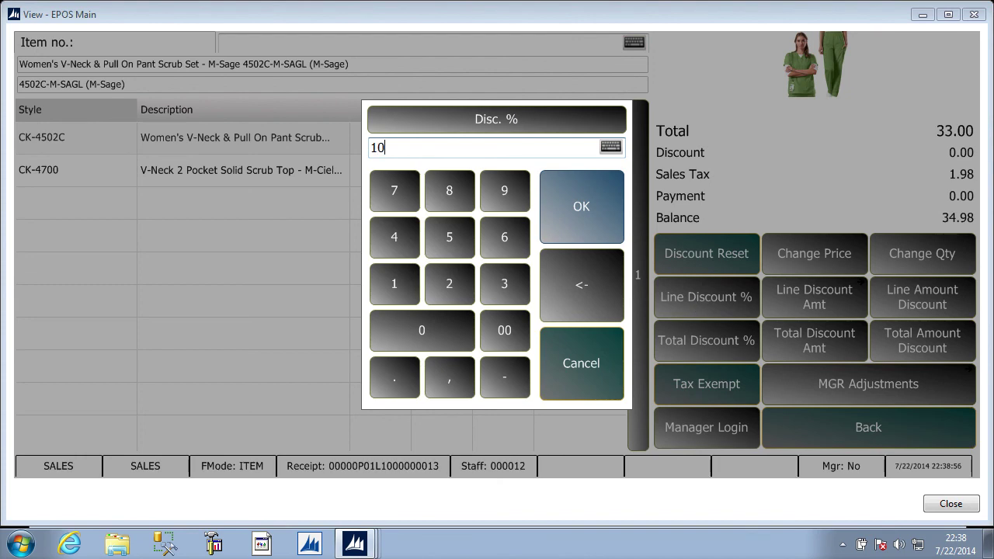
{"action": "key", "text": "Return"}
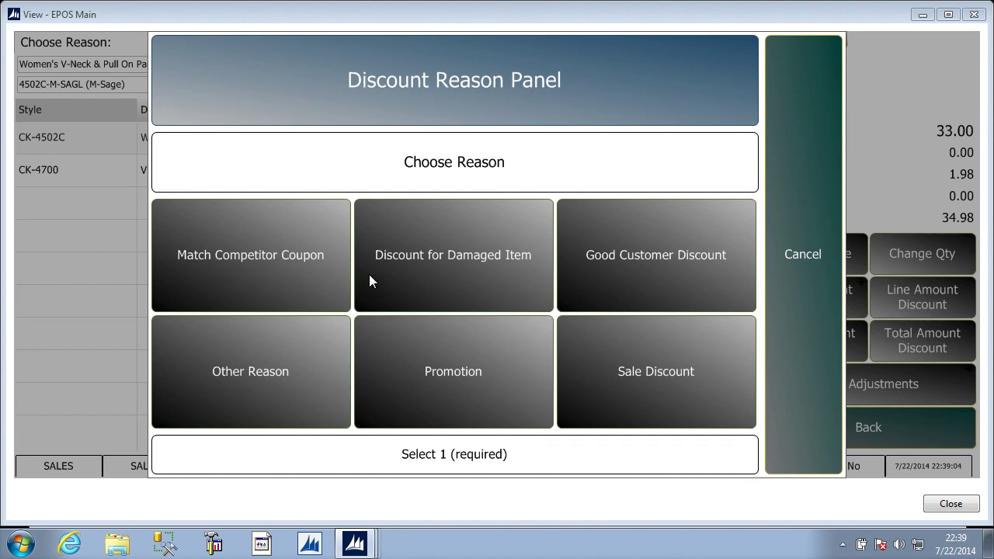
{"action": "left_click", "coordinate": [467, 268]}
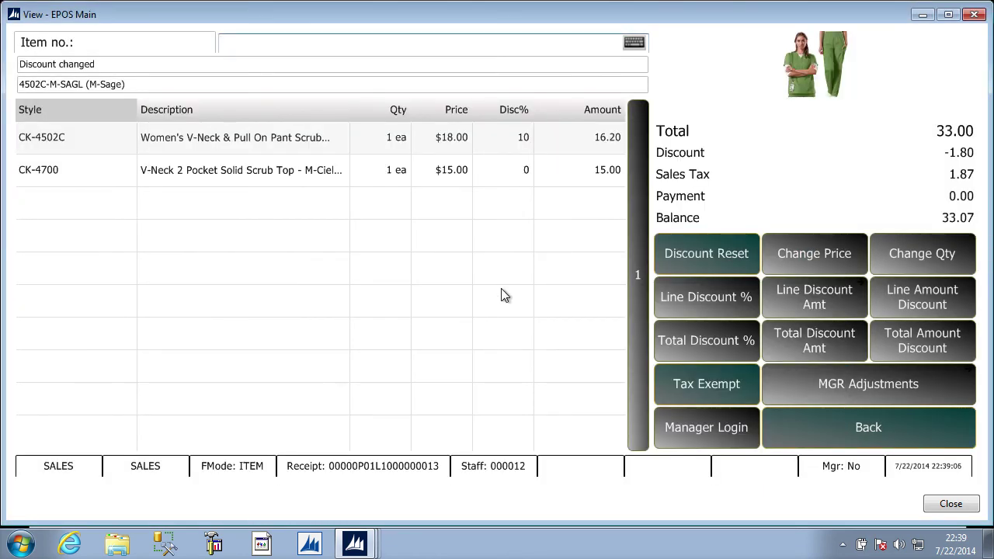
Give the CK-4700 scrub top a 10% line discount using Other Reason with the text "100th Customer of the Day".
{"action": "left_click", "coordinate": [269, 167]}
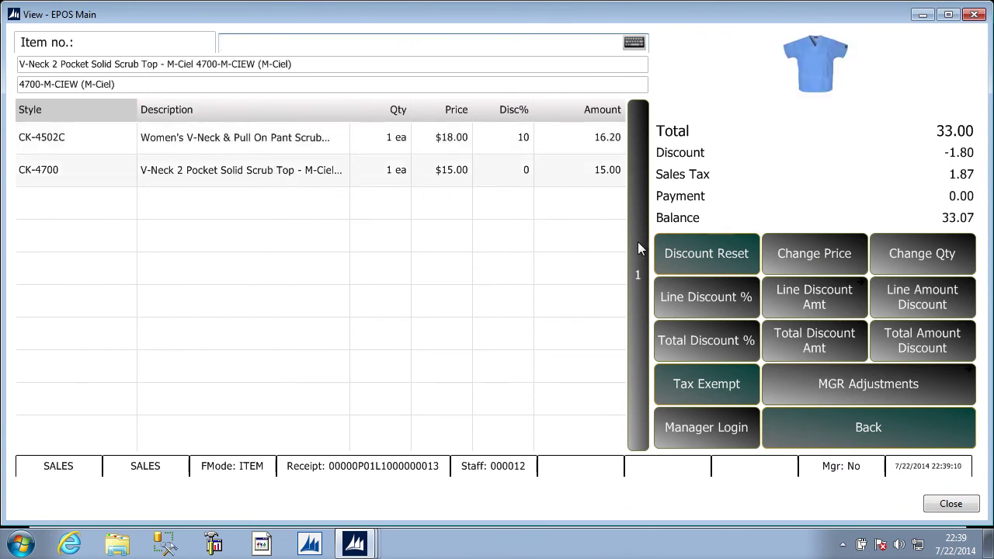
{"action": "left_click", "coordinate": [714, 297]}
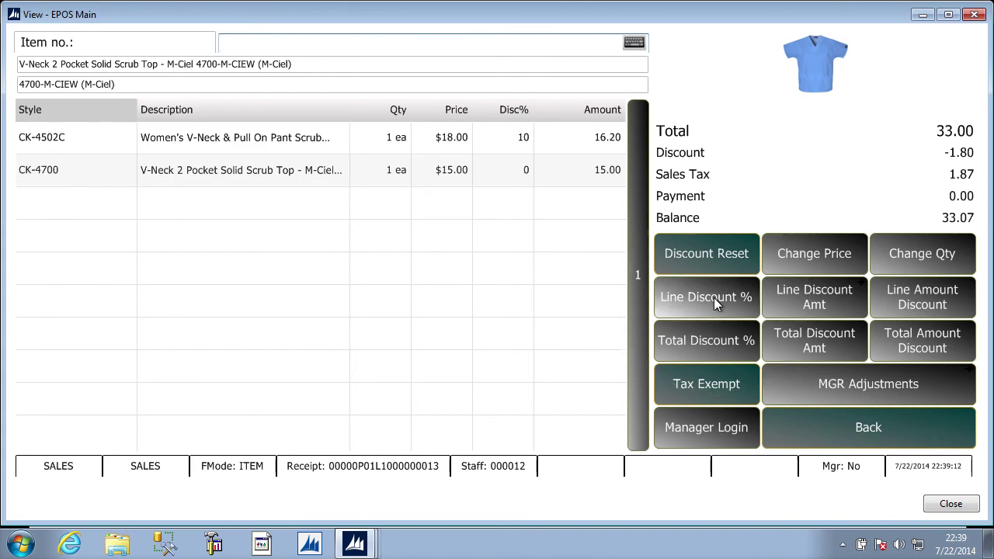
{"action": "type", "text": "10"}
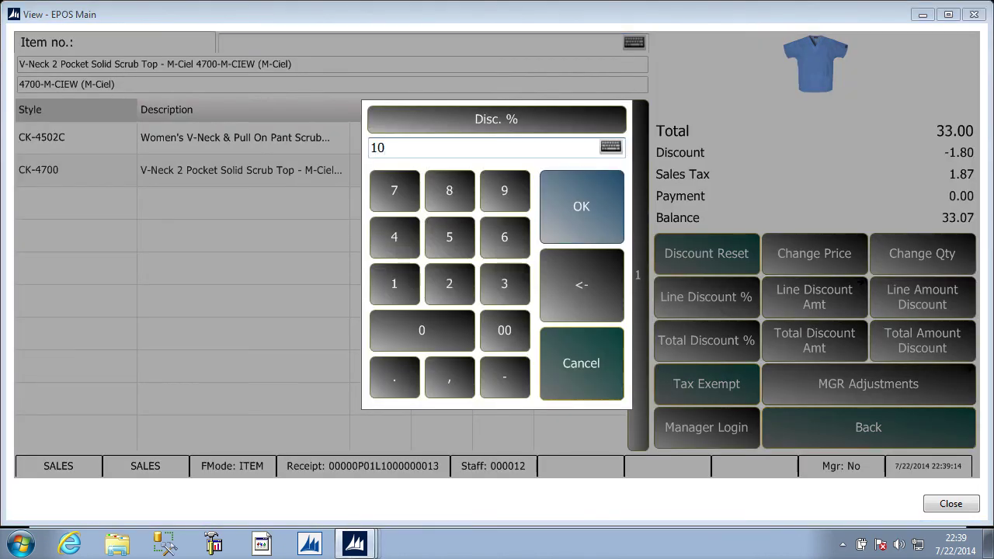
{"action": "key", "text": "Return"}
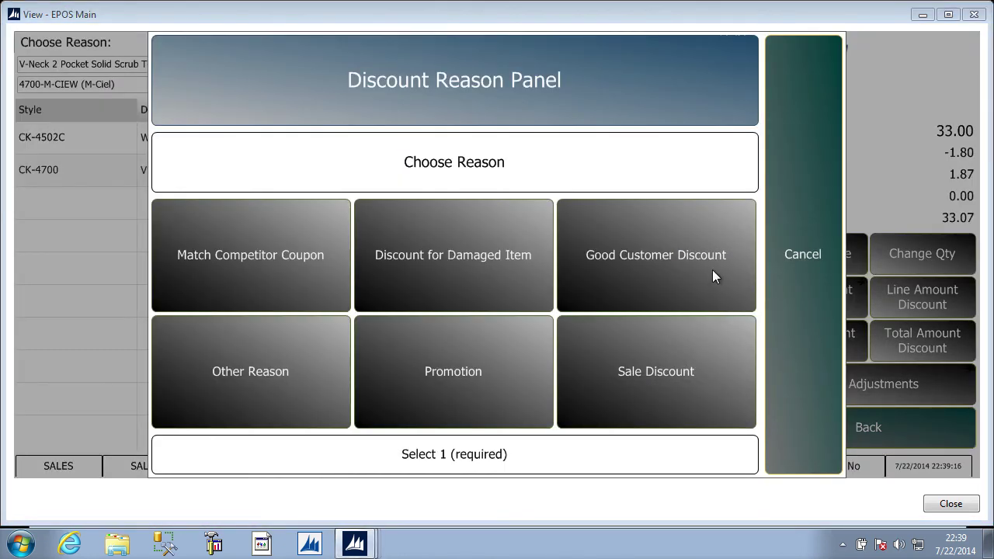
{"action": "left_click", "coordinate": [248, 379]}
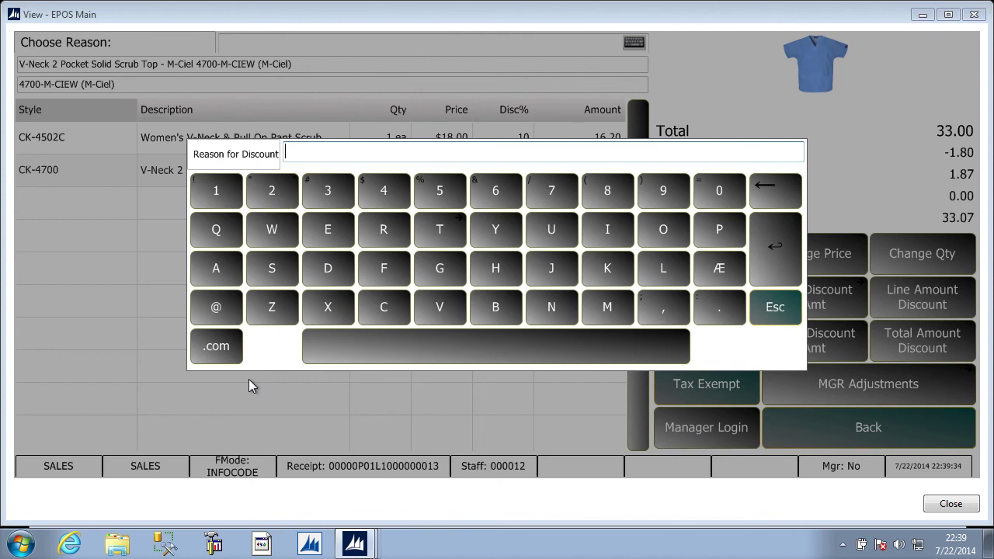
{"action": "type", "text": "100th Custome"}
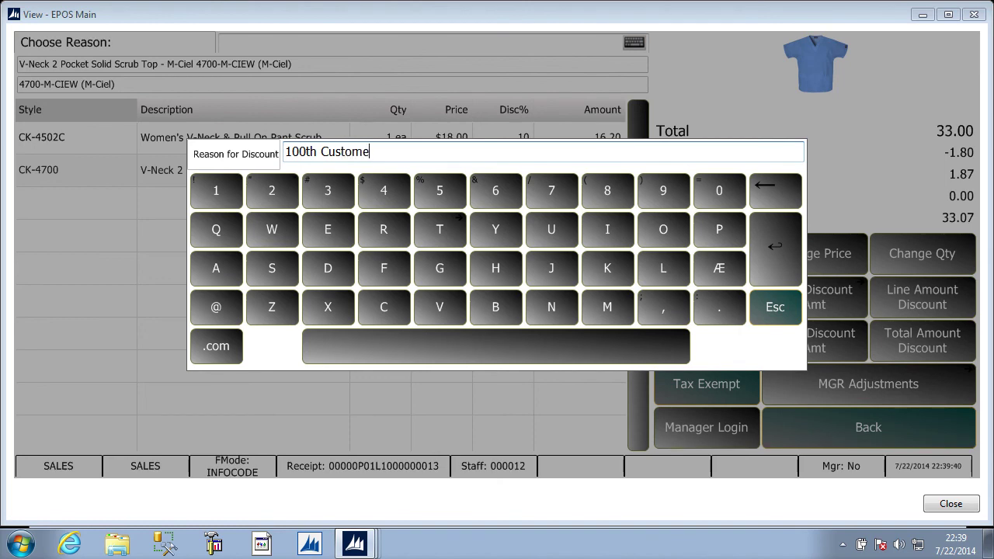
{"action": "type", "text": "r of the Day"}
{"action": "key", "text": "Return"}
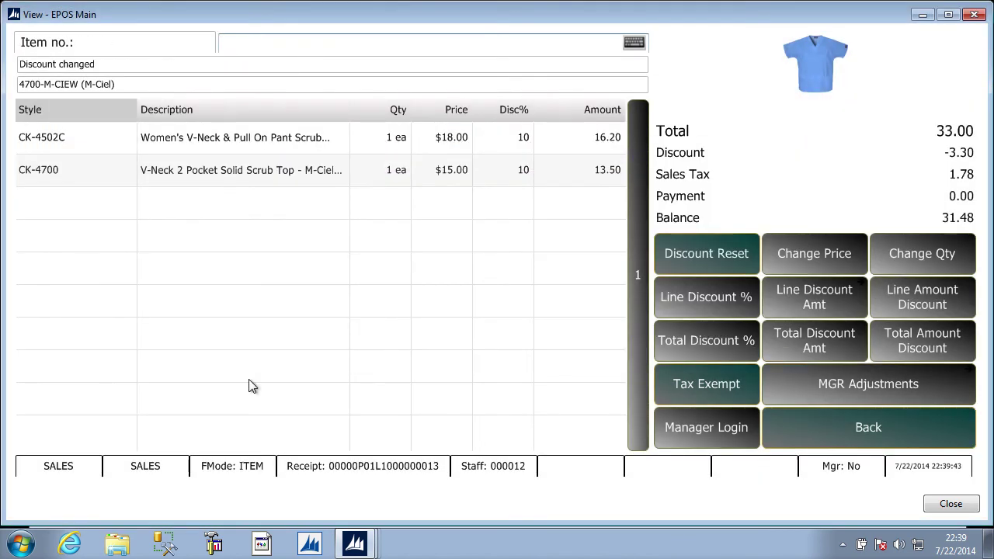
Total the discounted two-item sale and pay the full 31.48 balance in cash.
{"action": "left_click", "coordinate": [864, 428]}
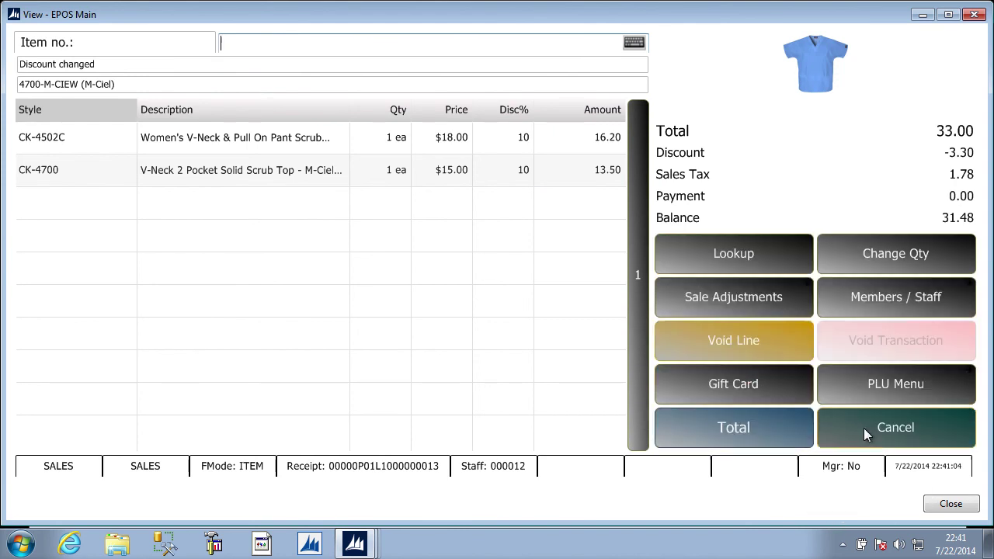
{"action": "left_click", "coordinate": [684, 421]}
{"action": "left_click", "coordinate": [729, 252]}
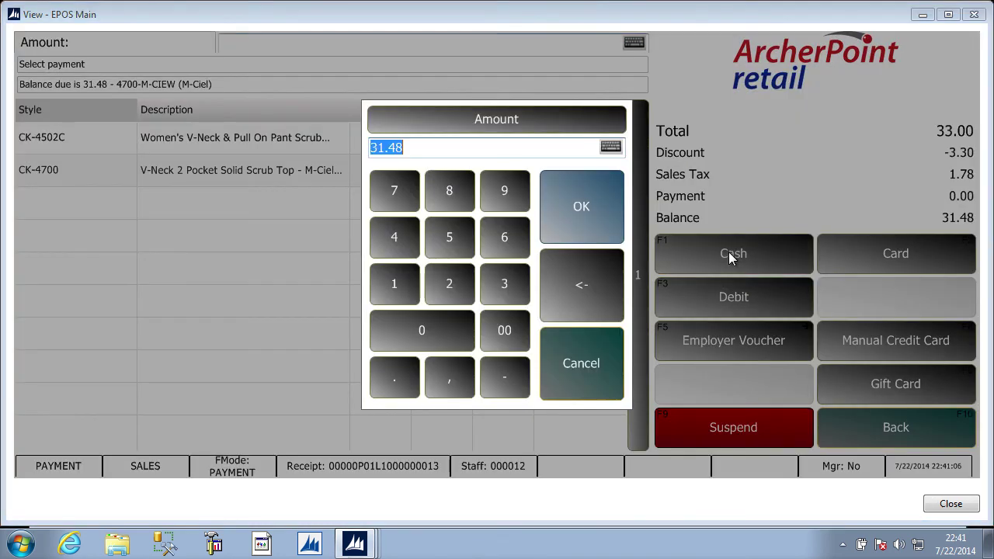
{"action": "left_click", "coordinate": [577, 207]}
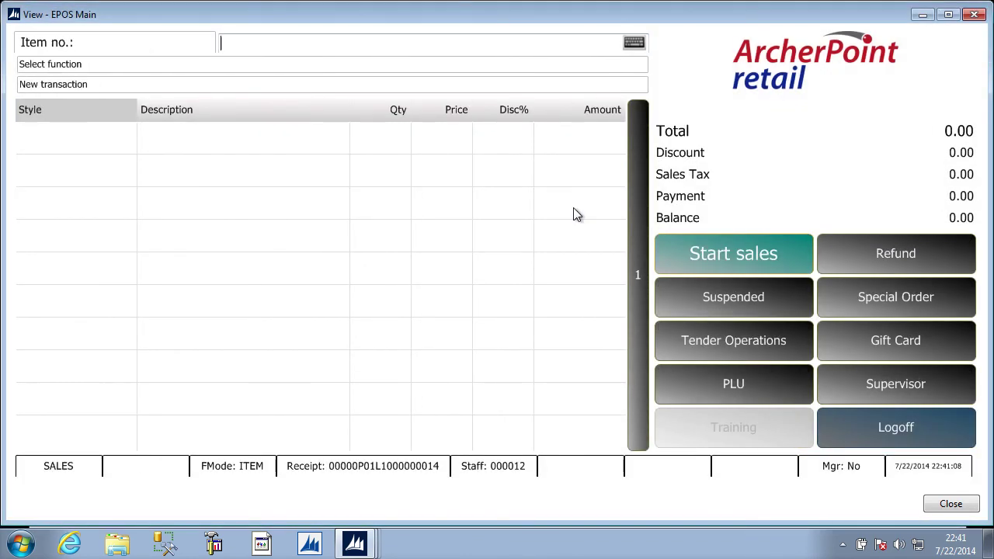
Switch to the Transaction Register in Microsoft Dynamics NAV and open the sales entries of transaction 13.
{"action": "left_click", "coordinate": [355, 544]}
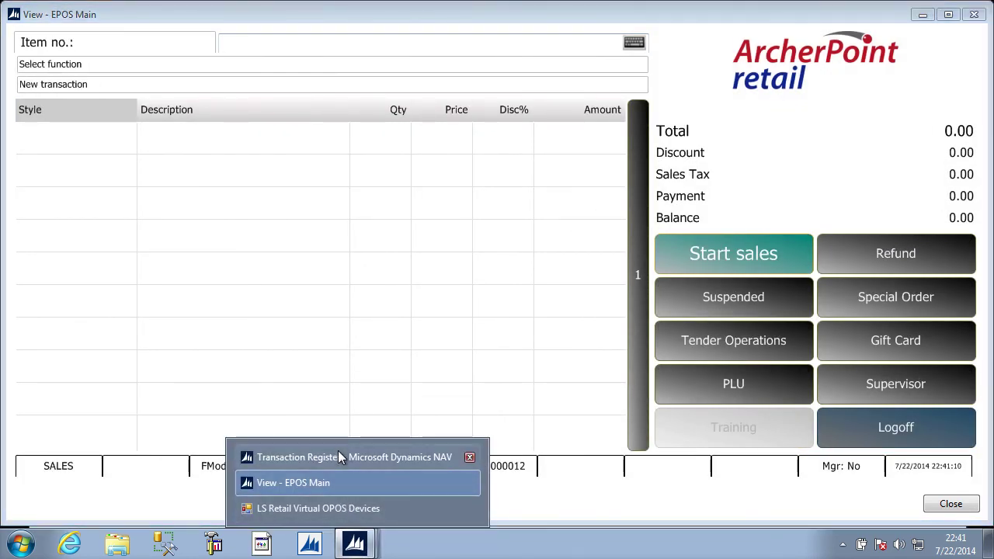
{"action": "left_click", "coordinate": [339, 457]}
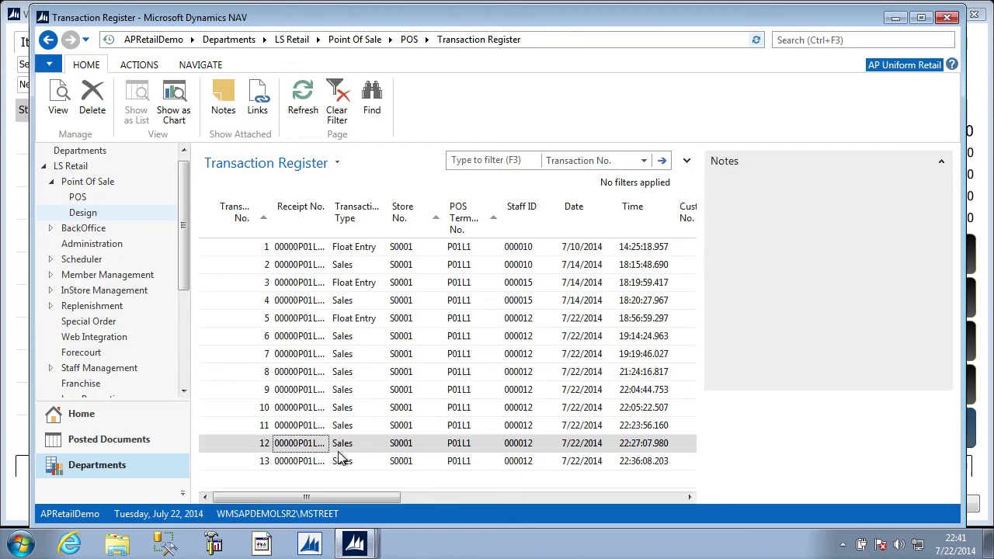
{"action": "double_click", "coordinate": [295, 463]}
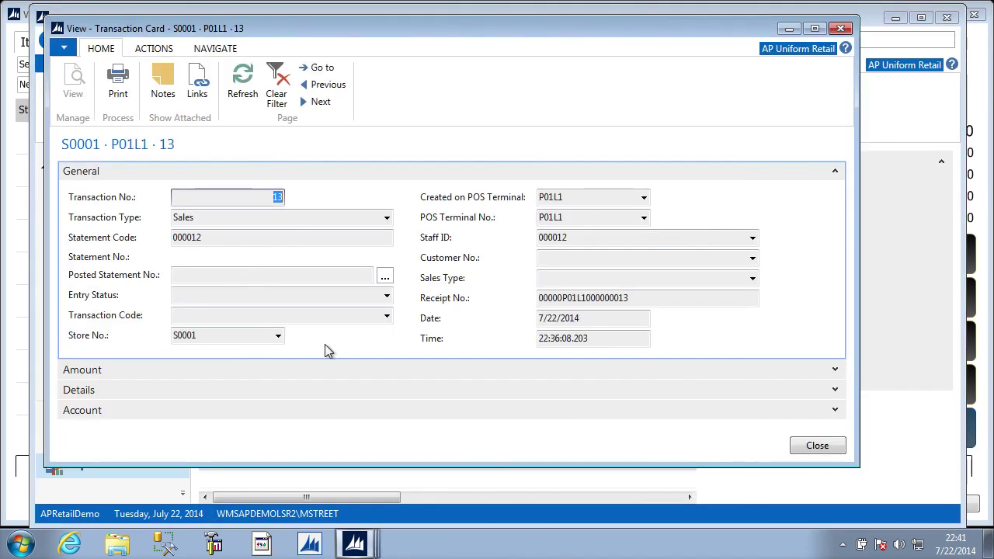
{"action": "left_click", "coordinate": [208, 51]}
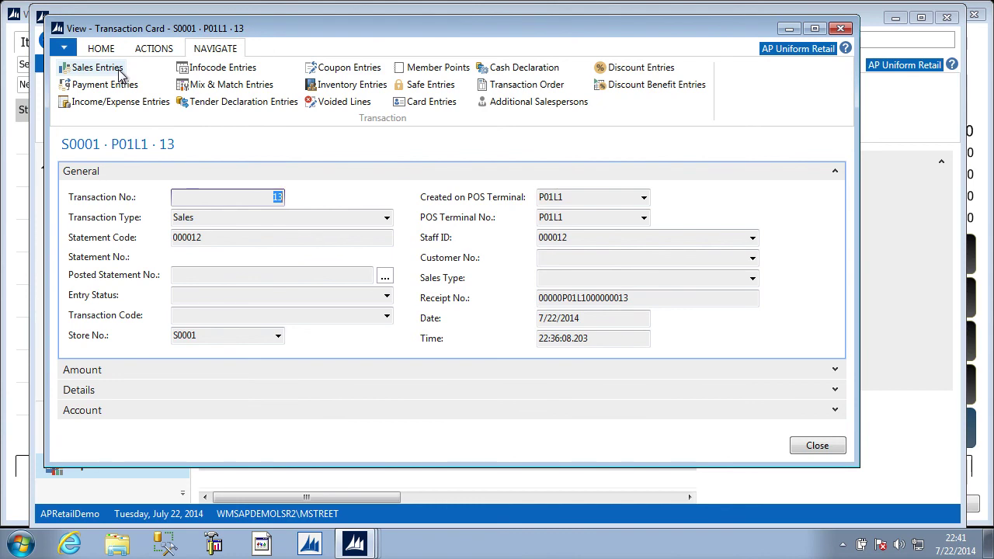
{"action": "left_click", "coordinate": [97, 68]}
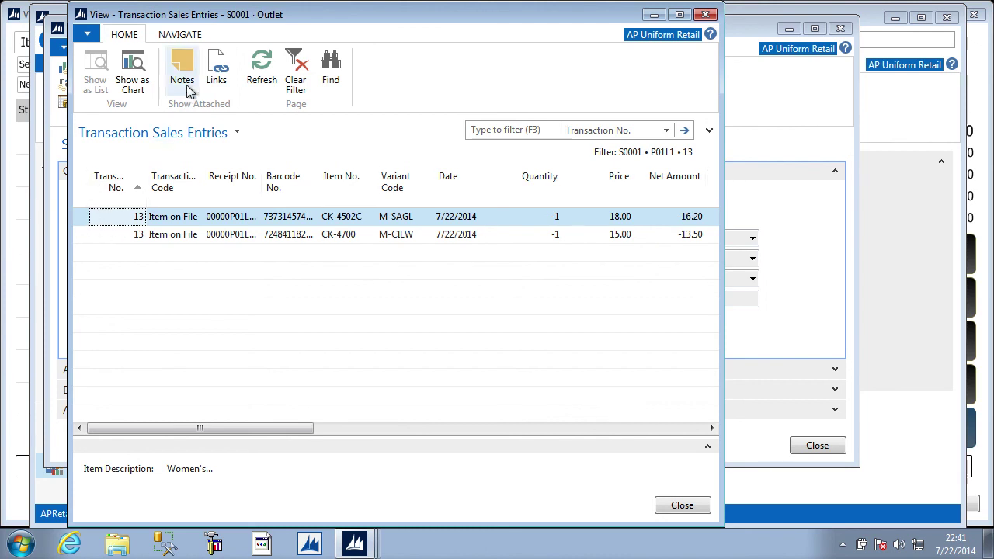
Examine the infocode entries recorded for the CK-4502C sales line and for the CK-4700 sales line.
{"action": "left_click", "coordinate": [180, 35]}
{"action": "left_click", "coordinate": [155, 77]}
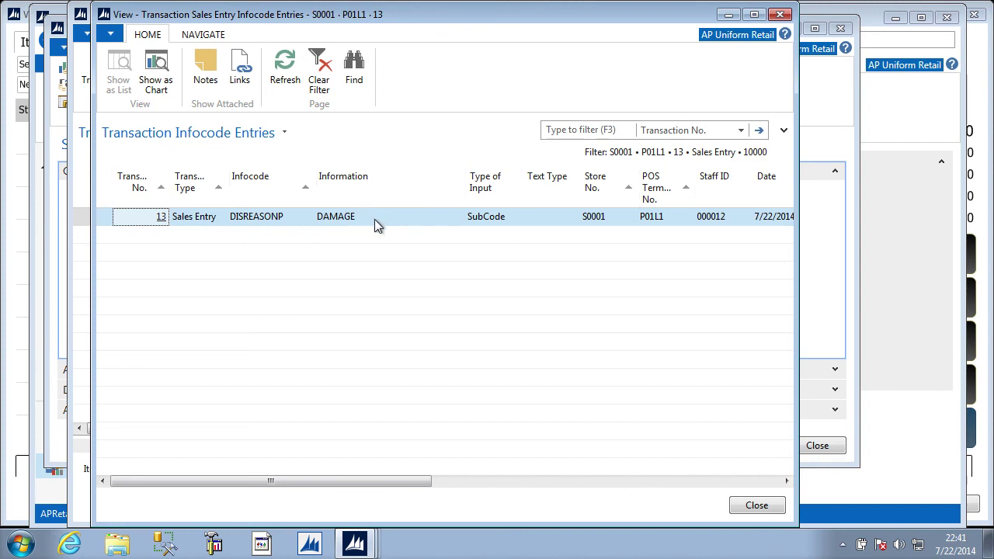
{"action": "left_click", "coordinate": [755, 505]}
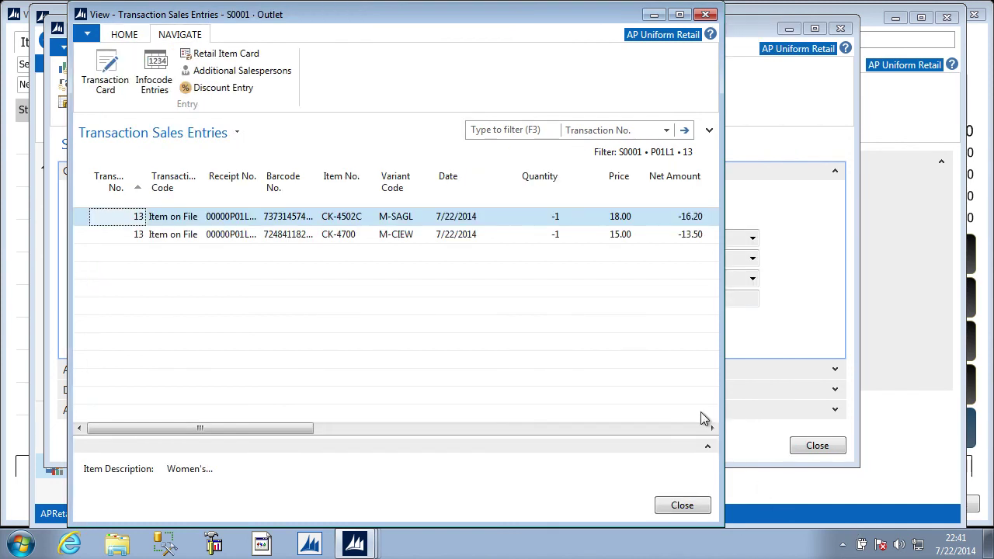
{"action": "left_click", "coordinate": [91, 238]}
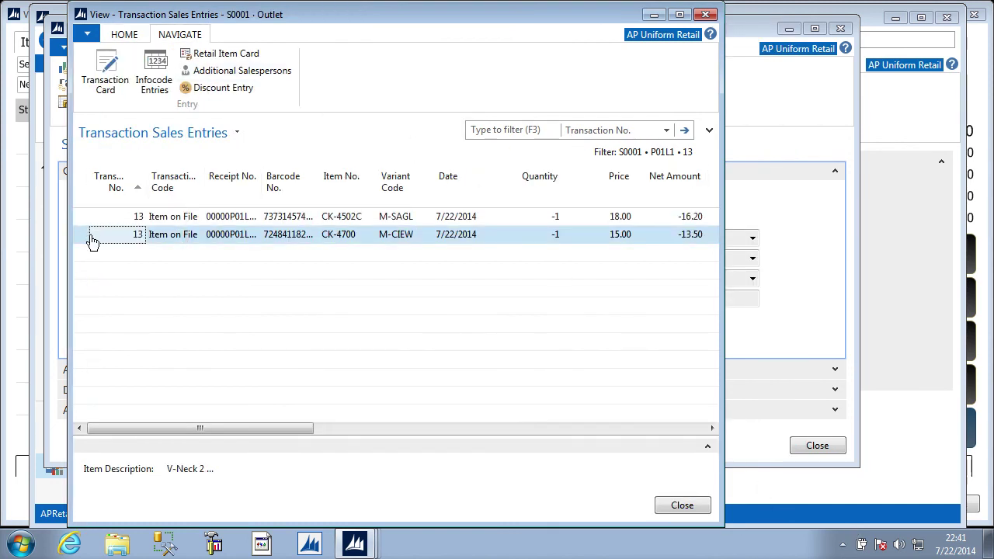
{"action": "left_click", "coordinate": [153, 76]}
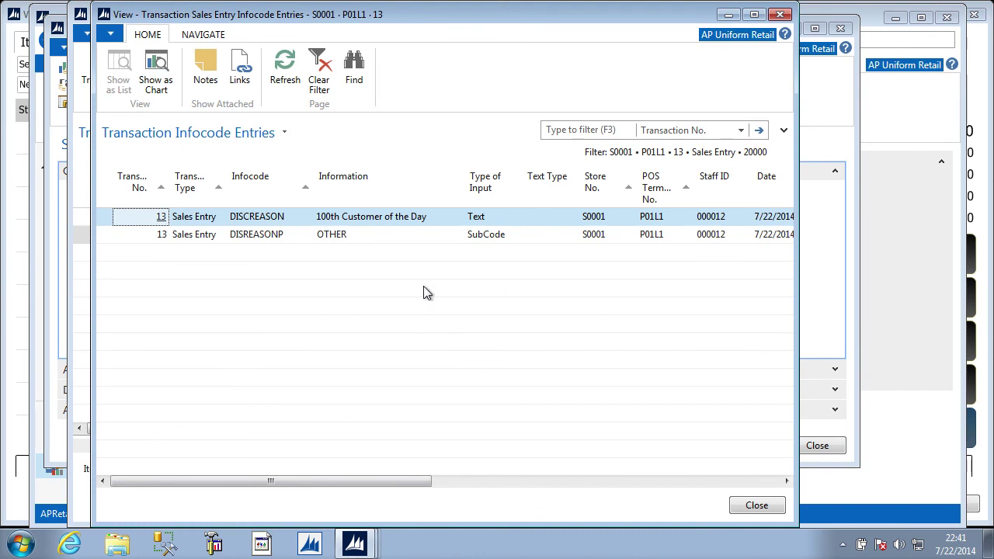